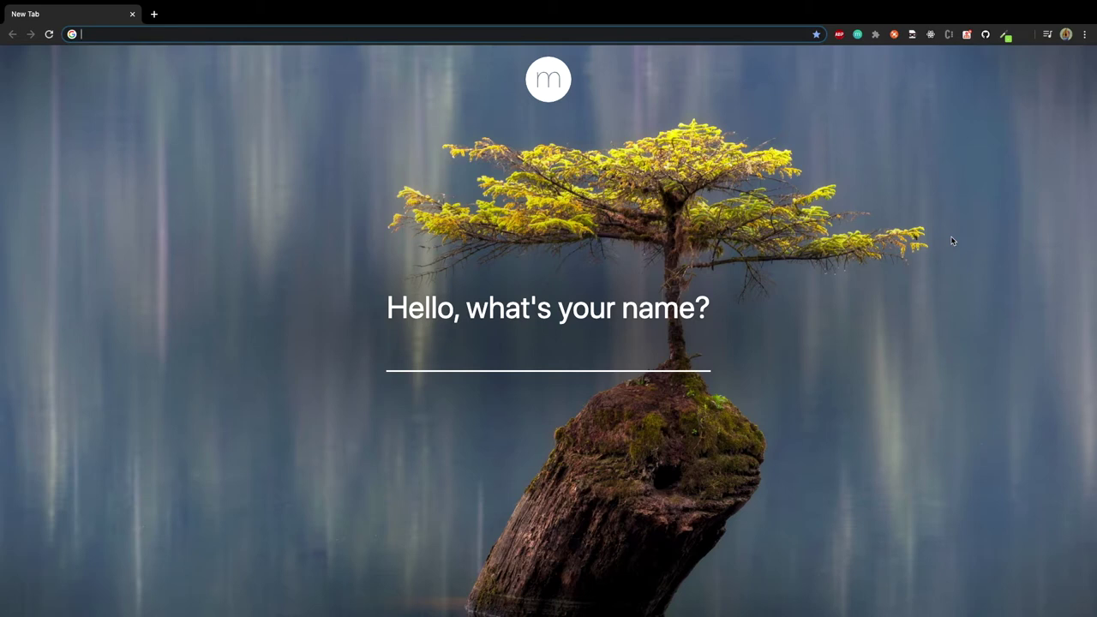
Open the Spring Initializr site at start.spring.io.
text(spring.)
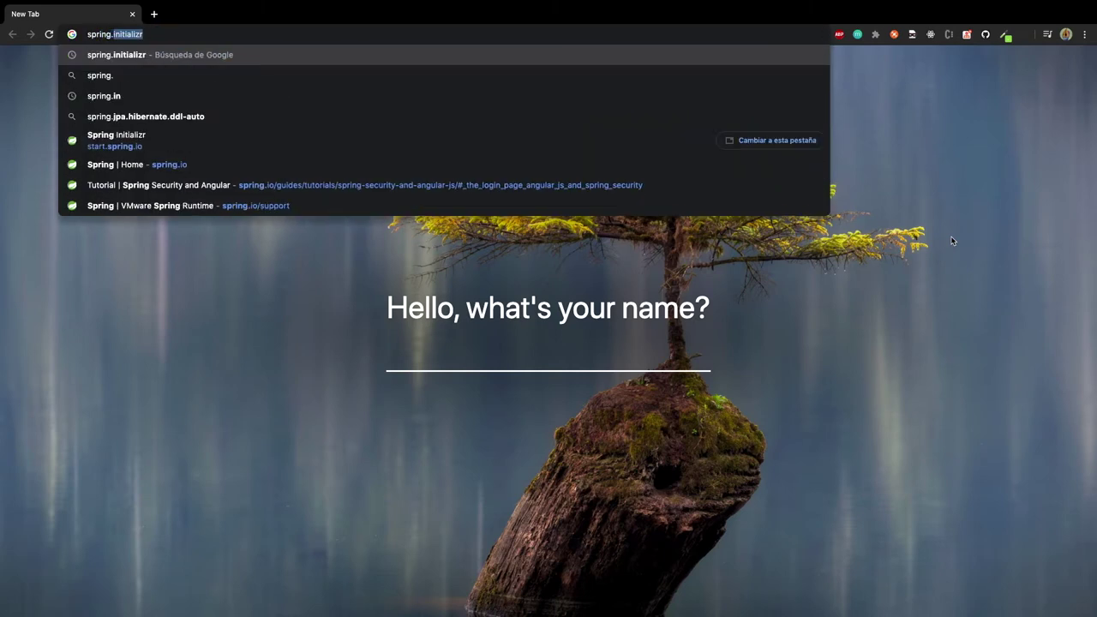
key(BackSpace)
key(BackSpace)
key(BackSpace)
key(BackSpace)
key(BackSpace)
key(BackSpace)
key(BackSpace)
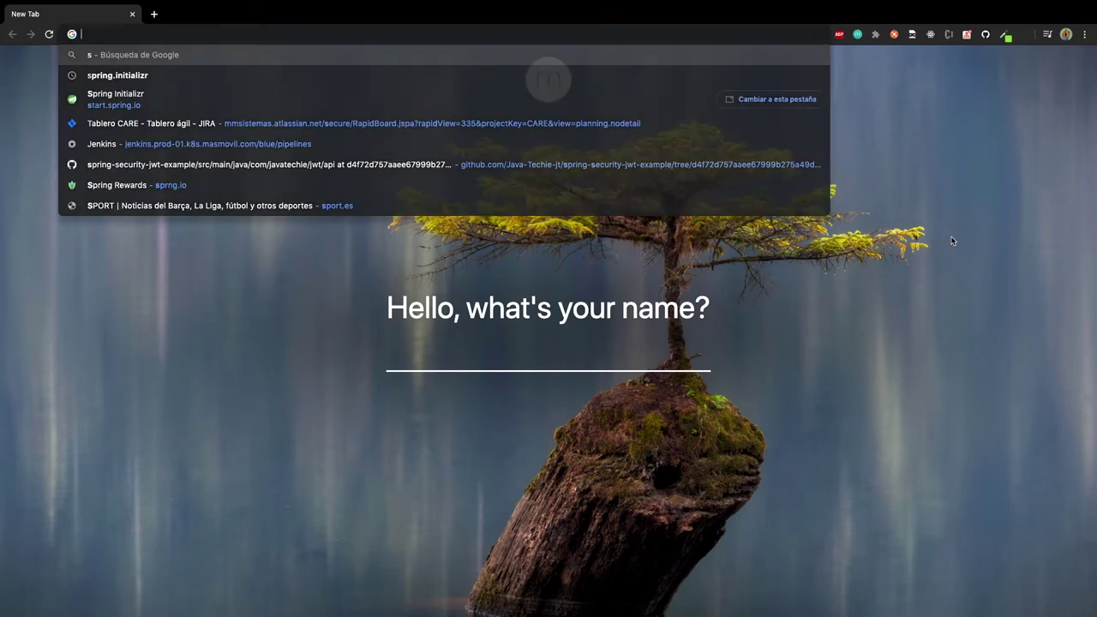
text(tart.spring.io)
key(Return)
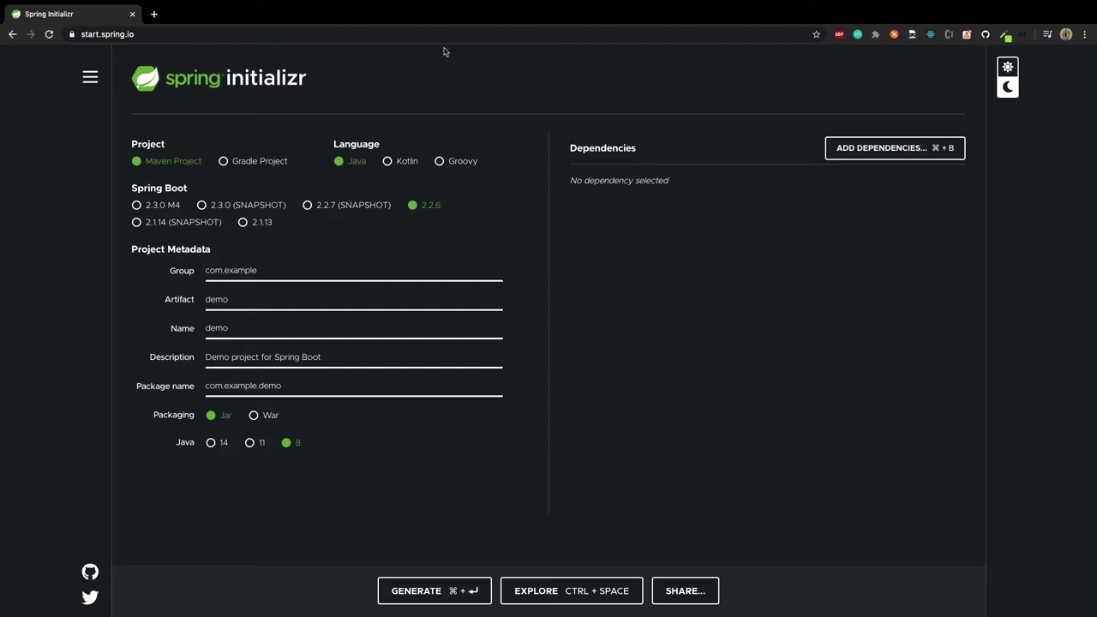
Review the form's project type, language, Spring Boot version and project metadata sections.
double_click(140, 146)
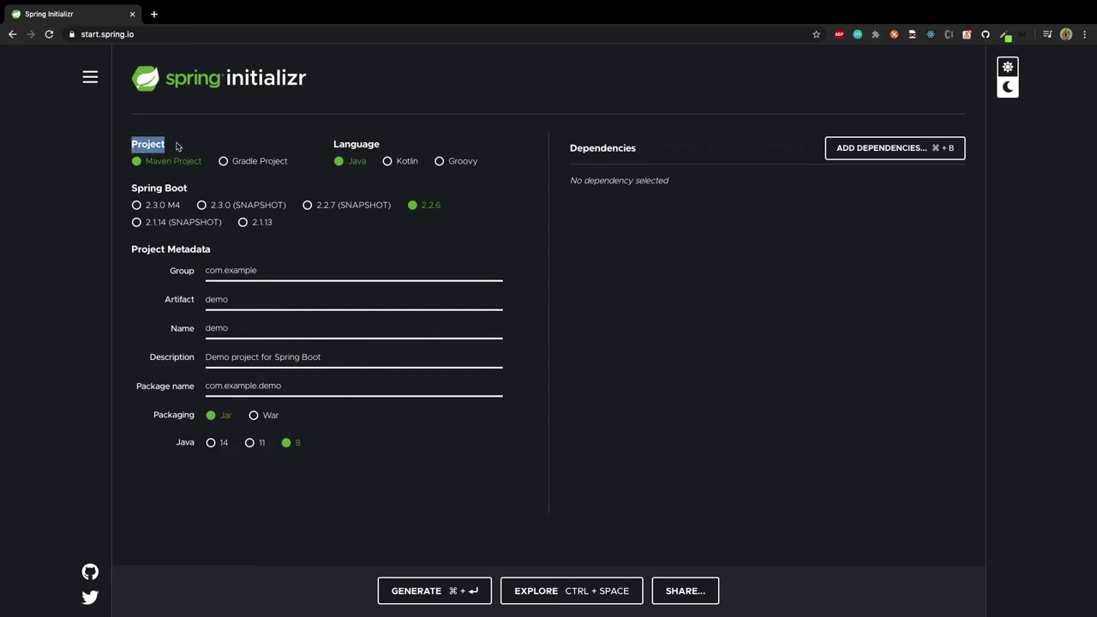
click(204, 142)
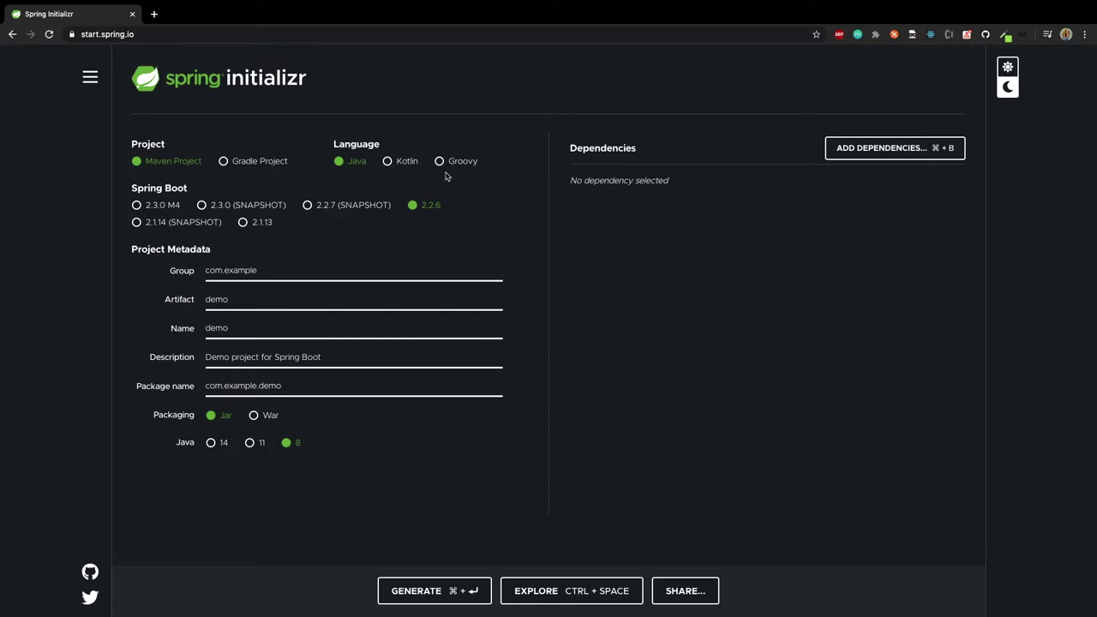
drag(131, 188, 203, 187)
click(303, 189)
click(365, 147)
double_click(186, 254)
click(236, 261)
Set the project's Group to com.keepcoding and its Artifact to springboot.
double_click(244, 275)
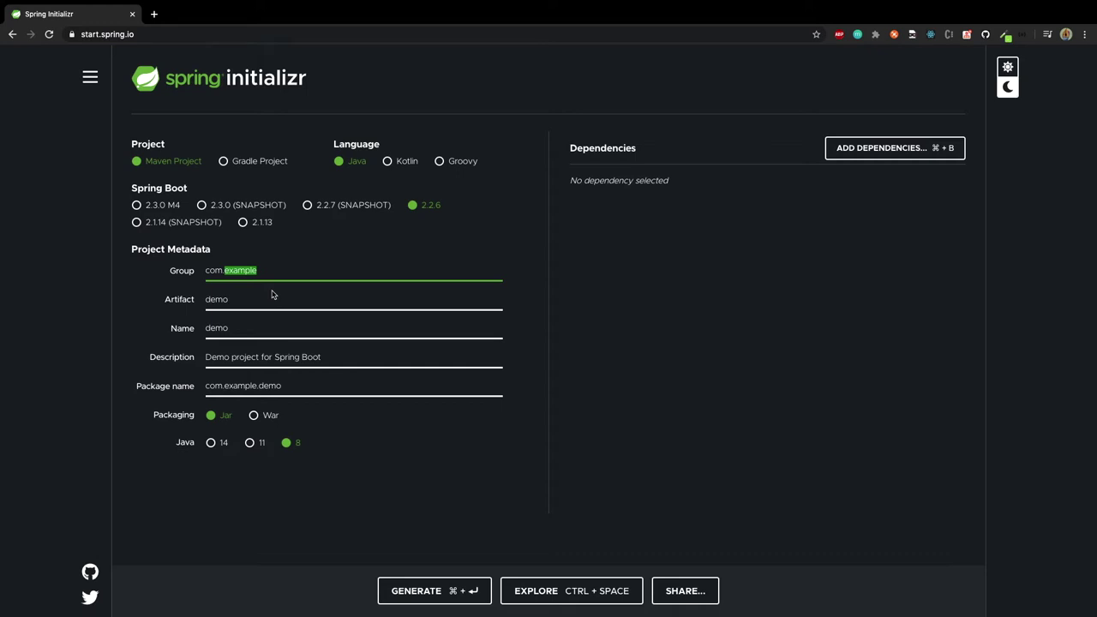
text(keepcodig)
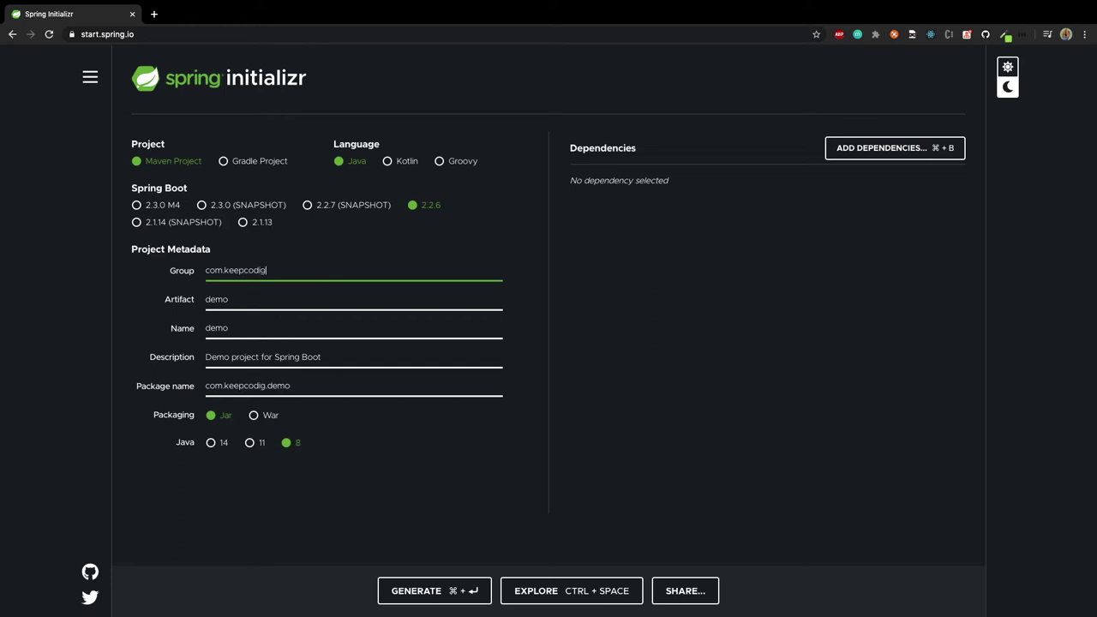
key(BackSpace)
key(BackSpace)
text(ing)
double_click(214, 305)
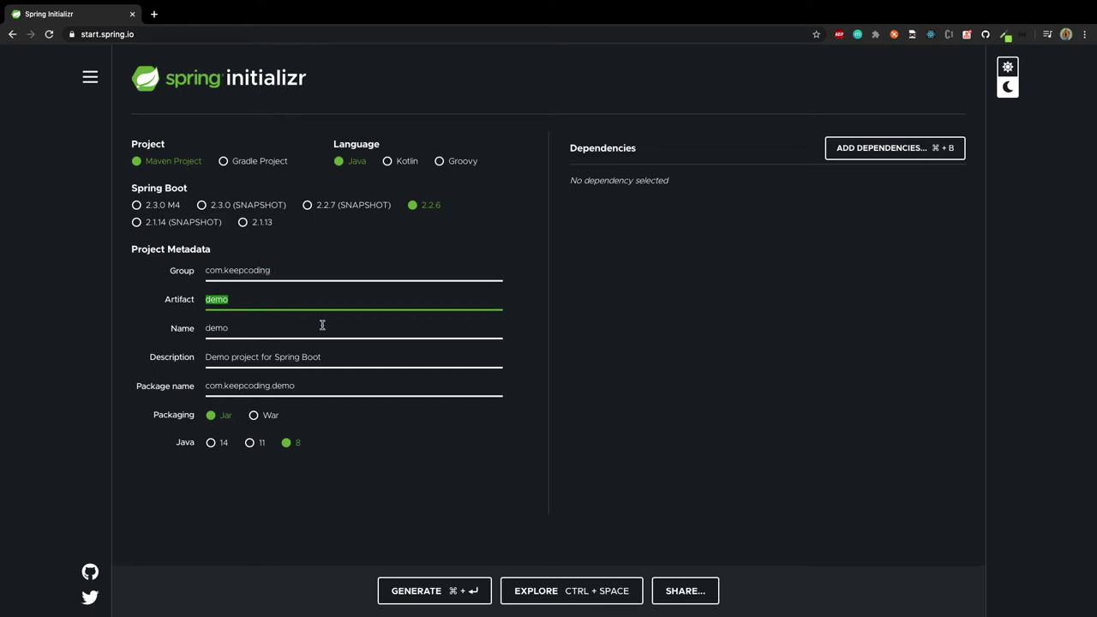
text(springboot)
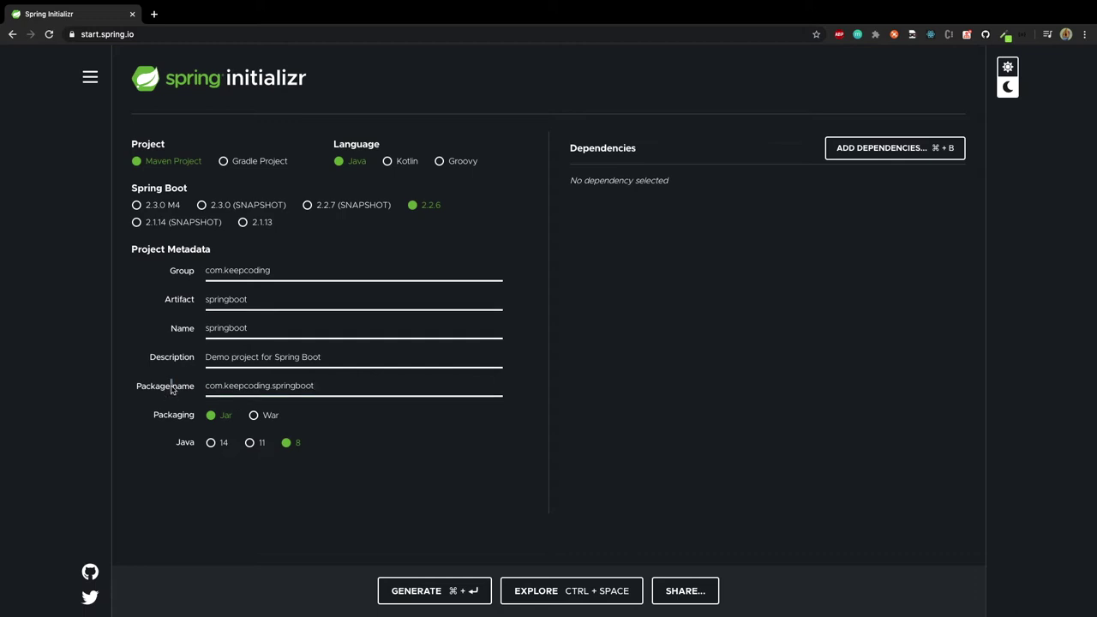
click(204, 388)
Add the Spring Web and Spring Data JPA dependencies to the project.
click(841, 149)
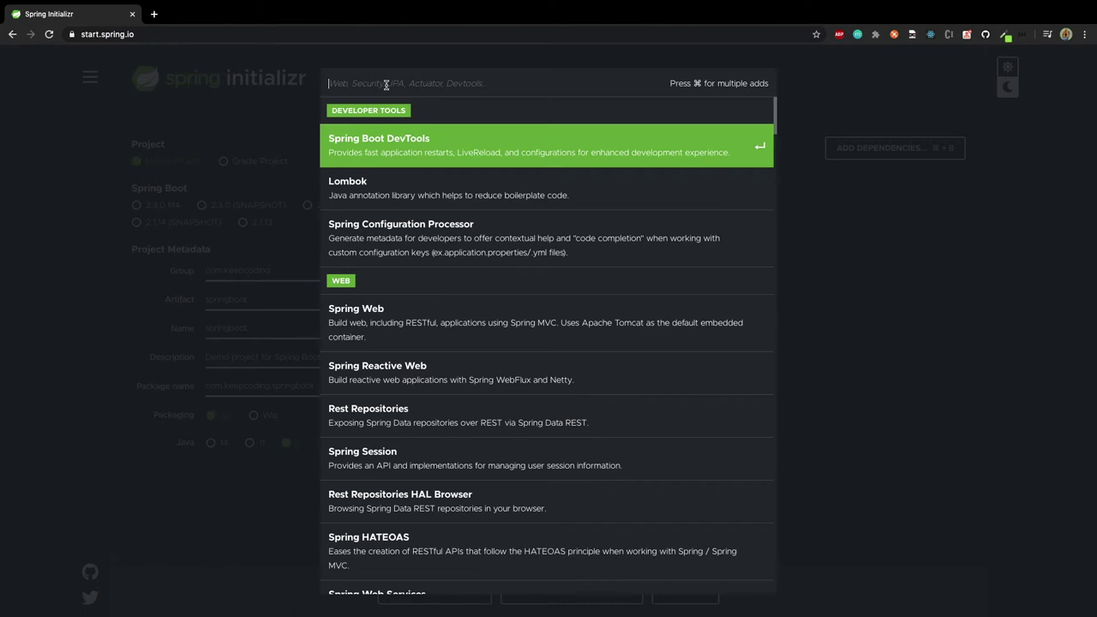
text(web)
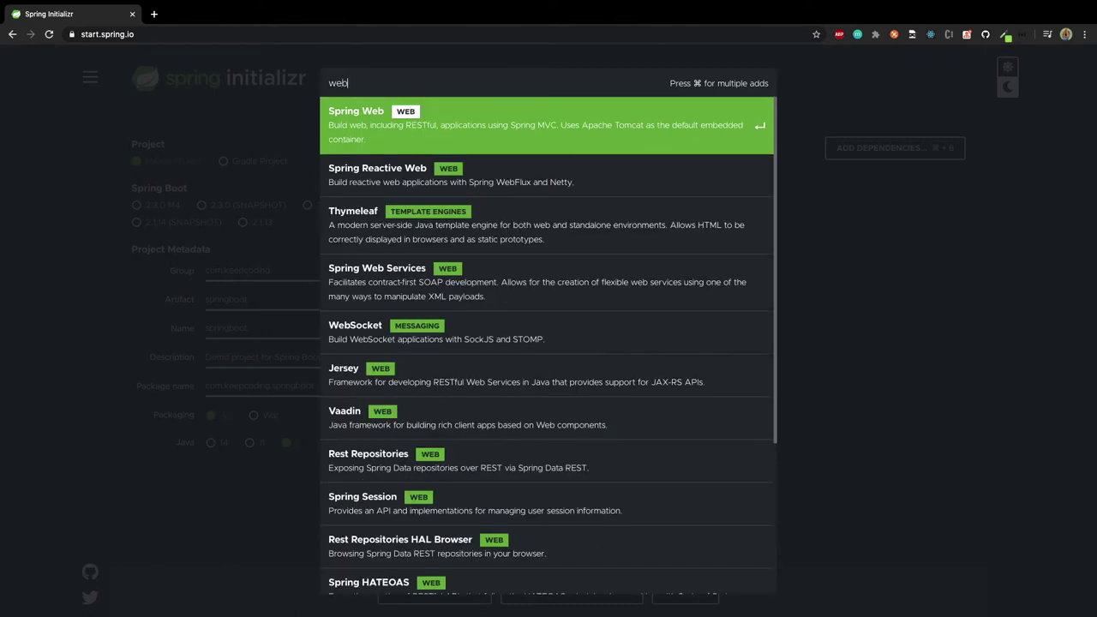
key(Return)
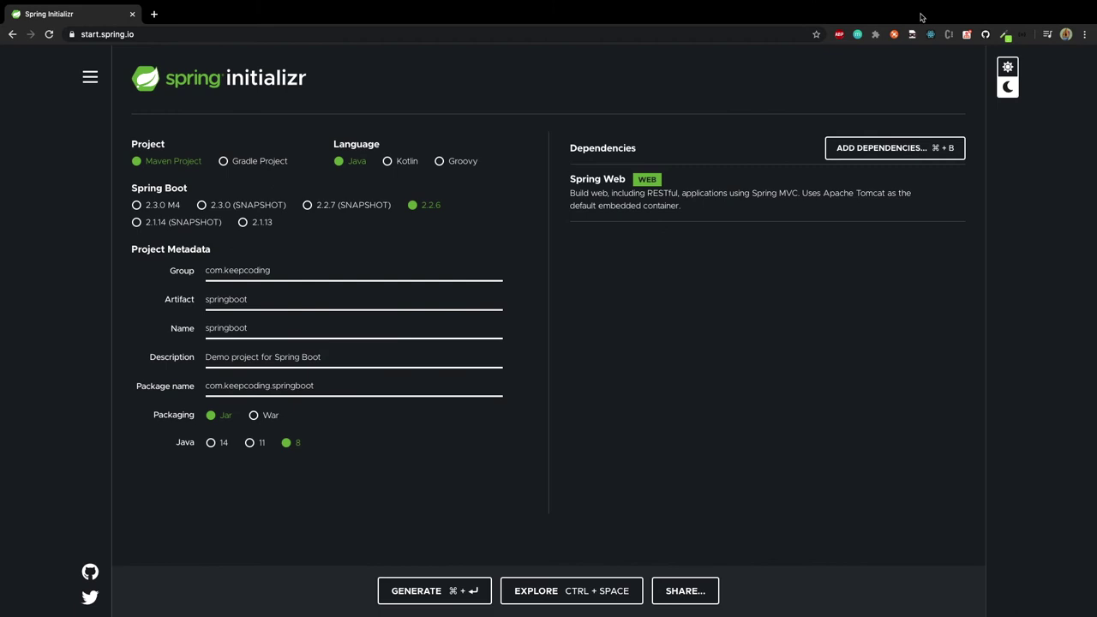
click(899, 148)
text(jpa)
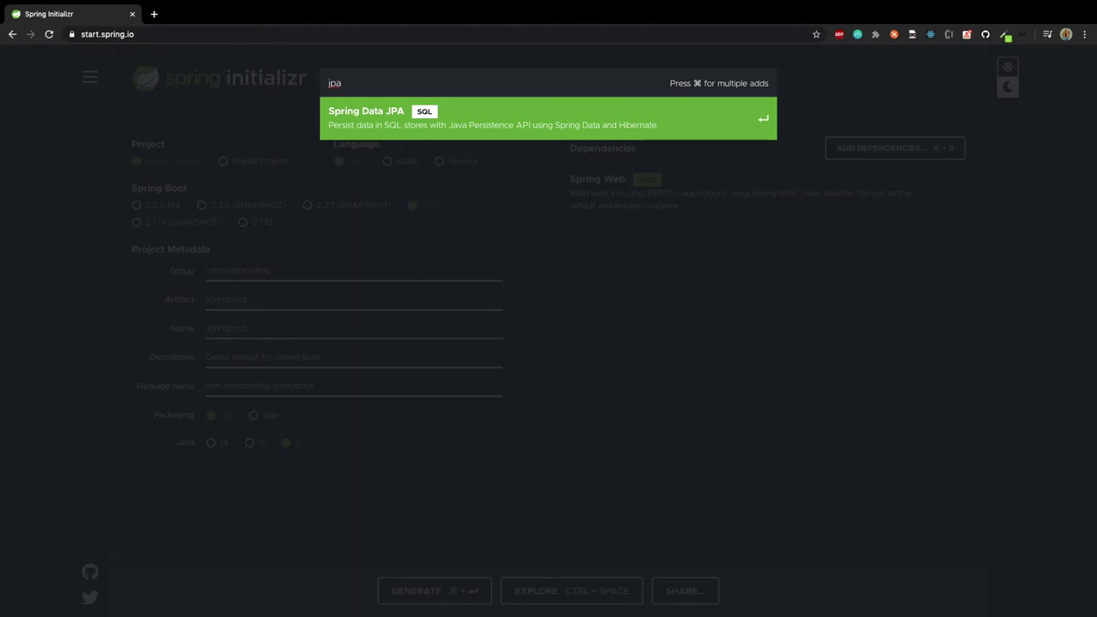
key(Return)
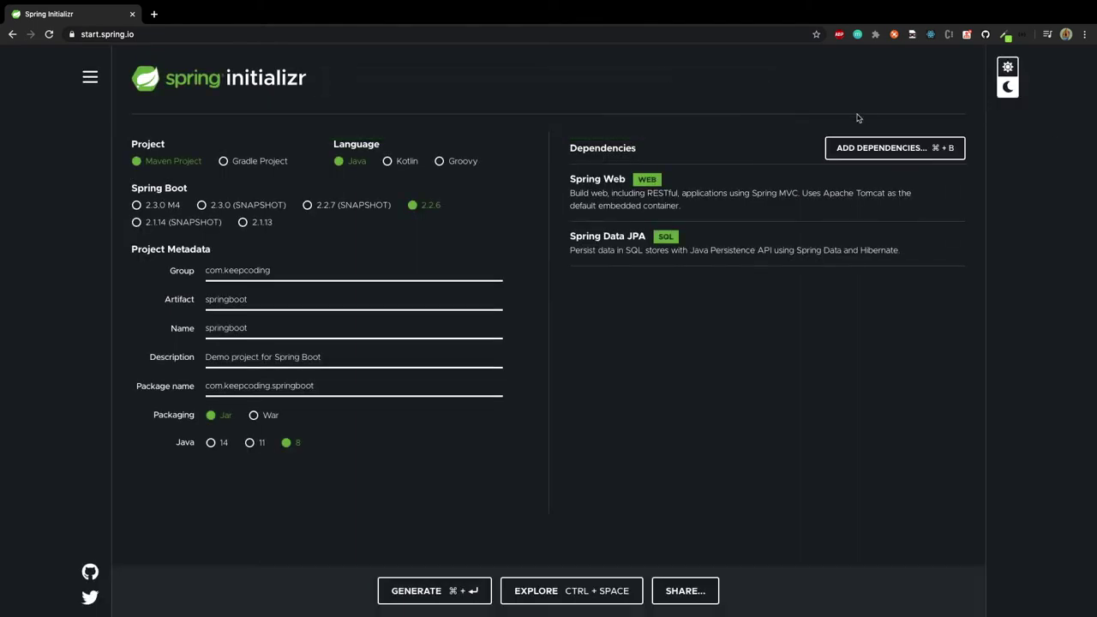
Add the H2 Database and Spring Security dependencies to the project.
click(879, 156)
text(h2)
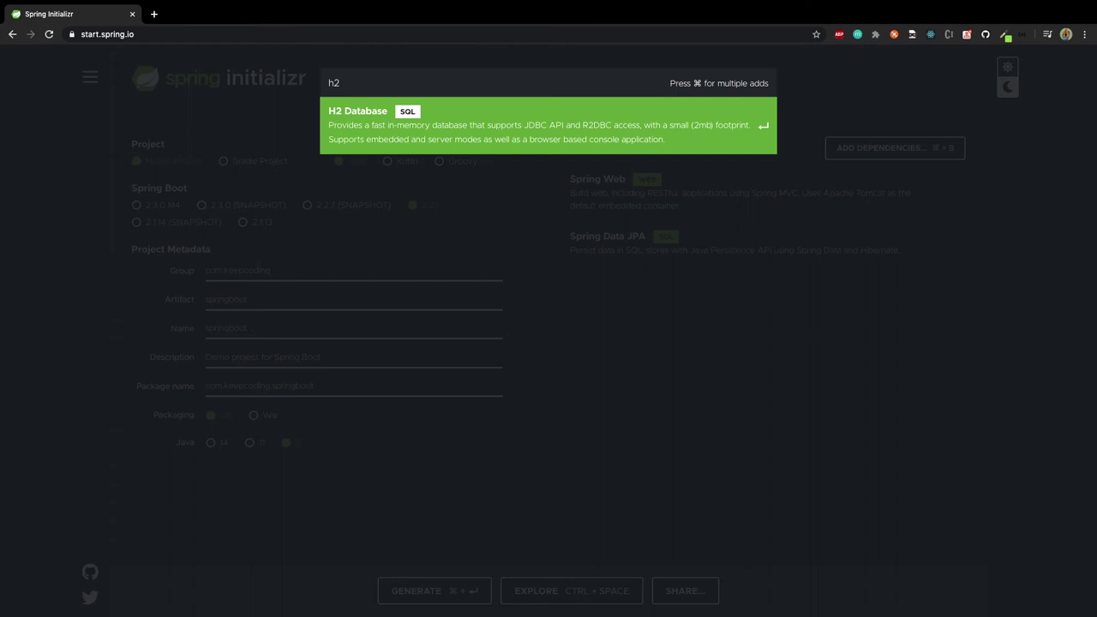
key(Return)
click(891, 148)
text(s)
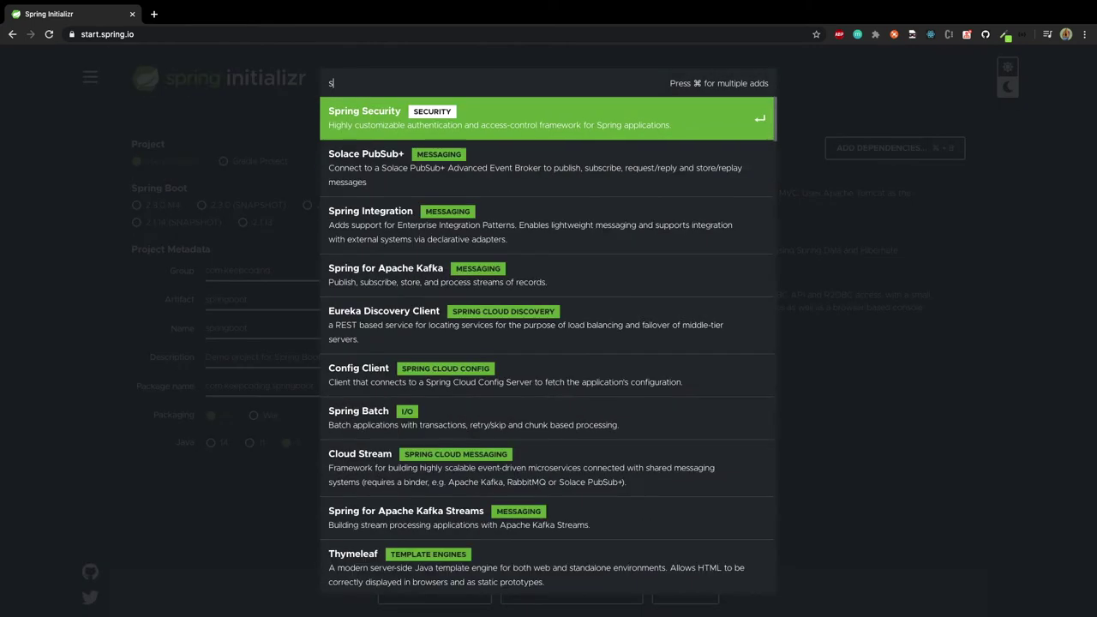
text(ecu)
key(Return)
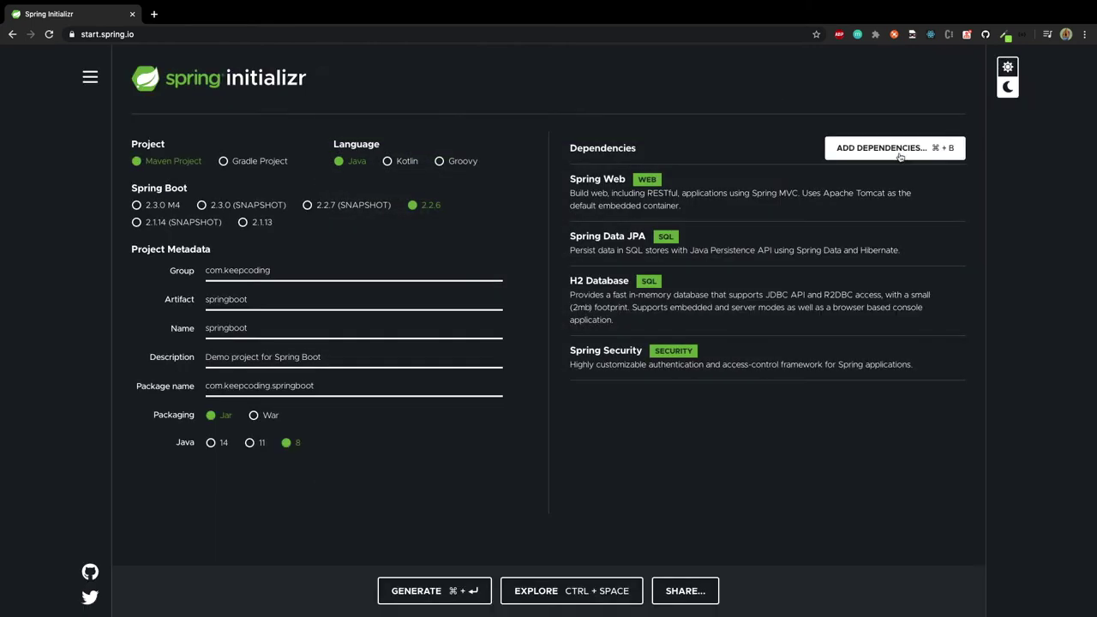
Add the Spring Boot DevTools dependency to the project.
click(901, 155)
text(dev)
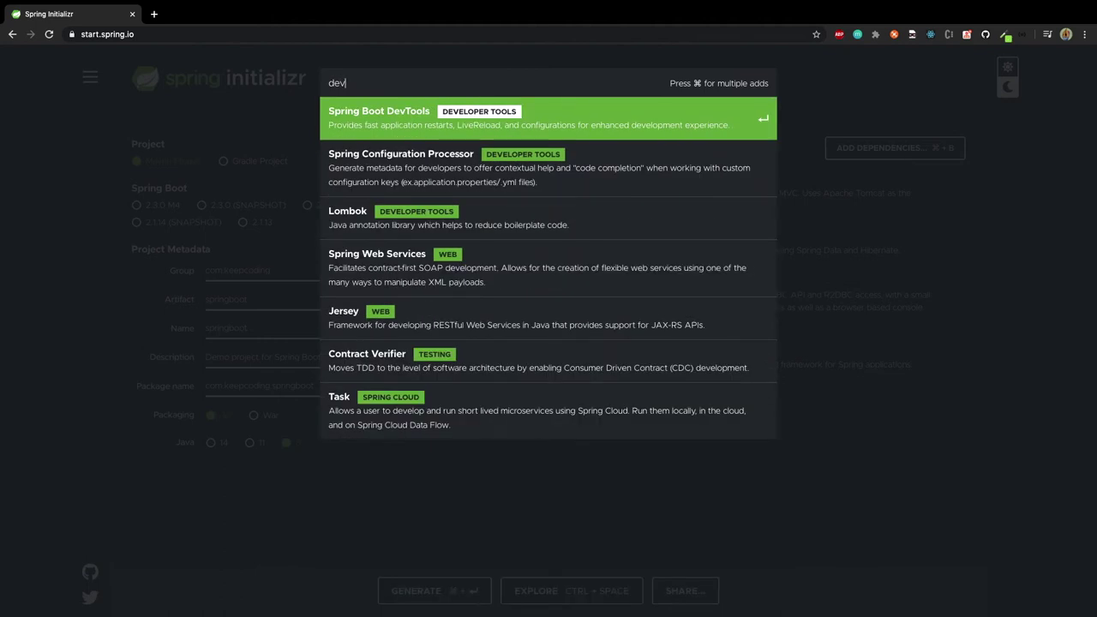
key(Return)
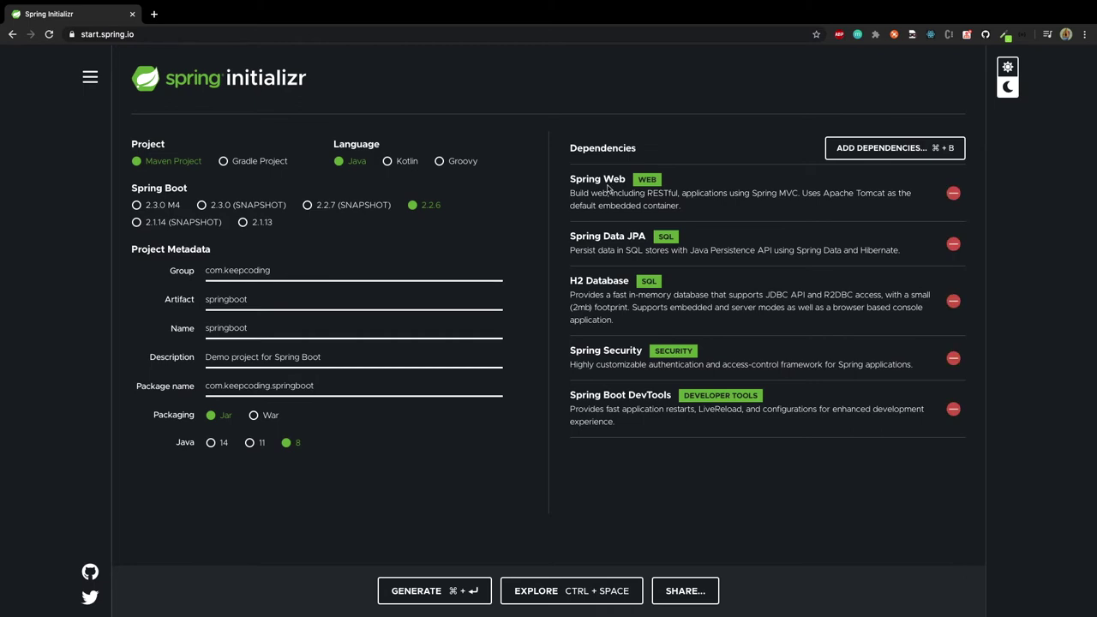
drag(607, 179, 631, 181)
click(587, 179)
double_click(609, 350)
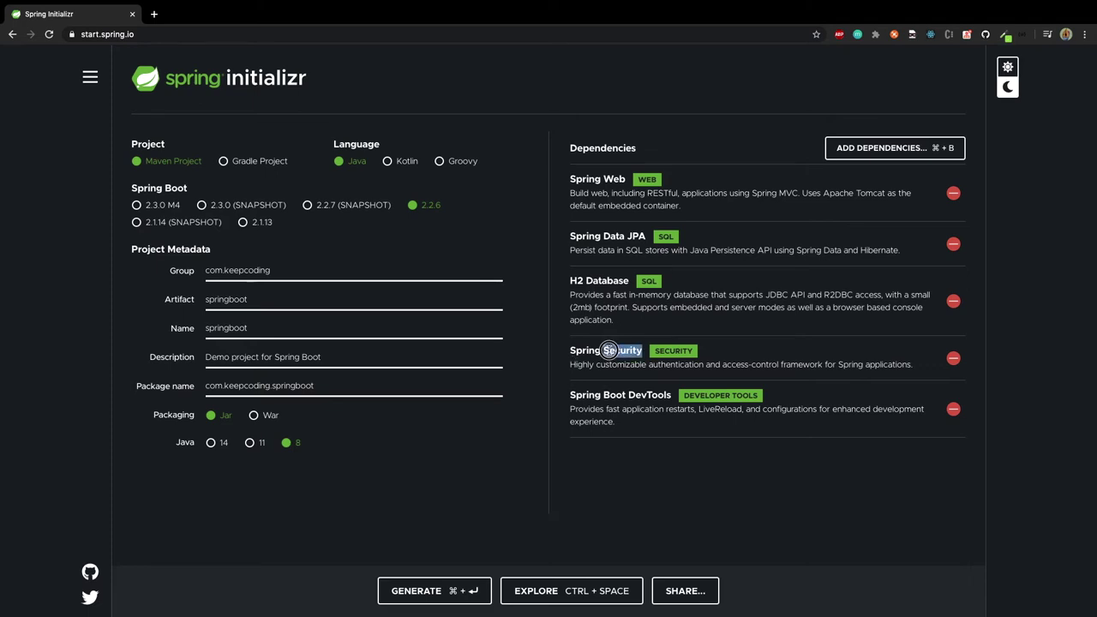
click(611, 278)
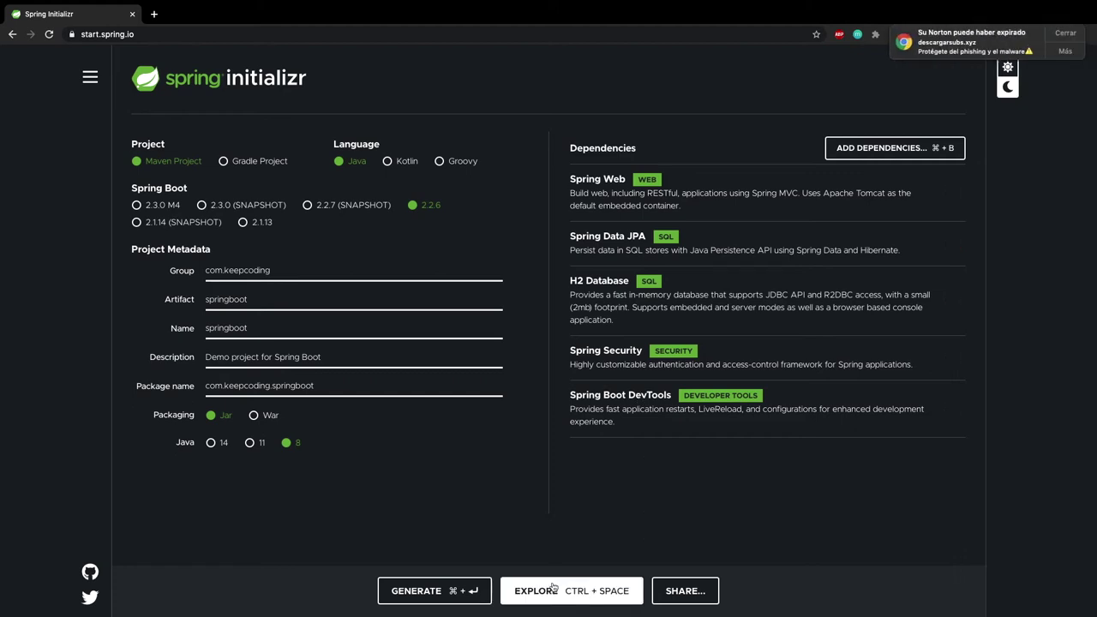
Dismiss the notification, explore the project preview and examine the dependencies declared in pom.xml.
click(1064, 34)
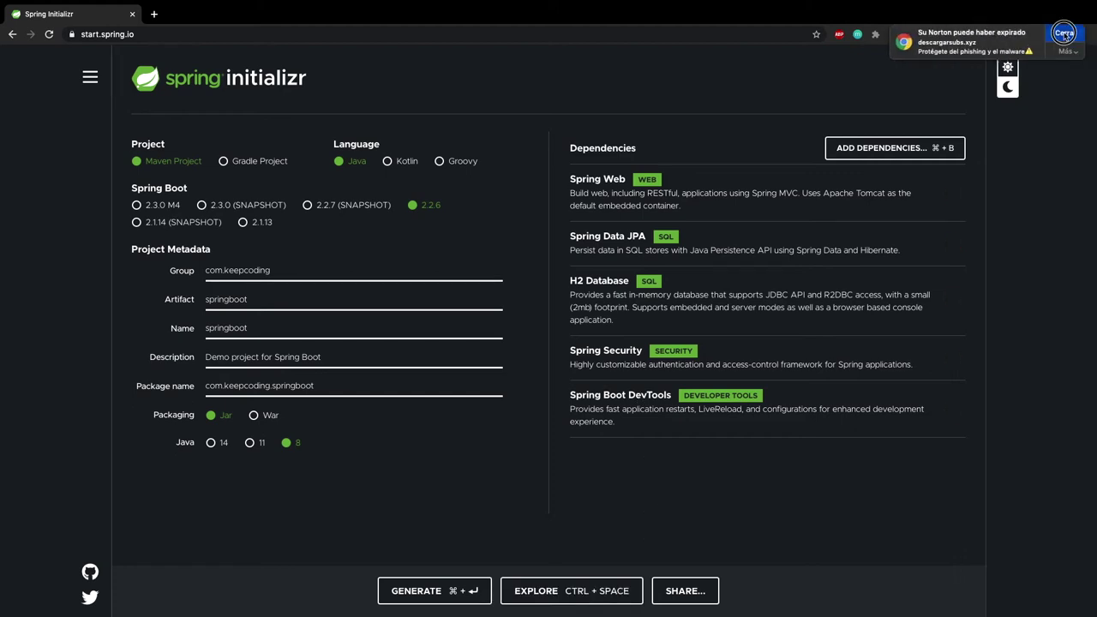
click(563, 591)
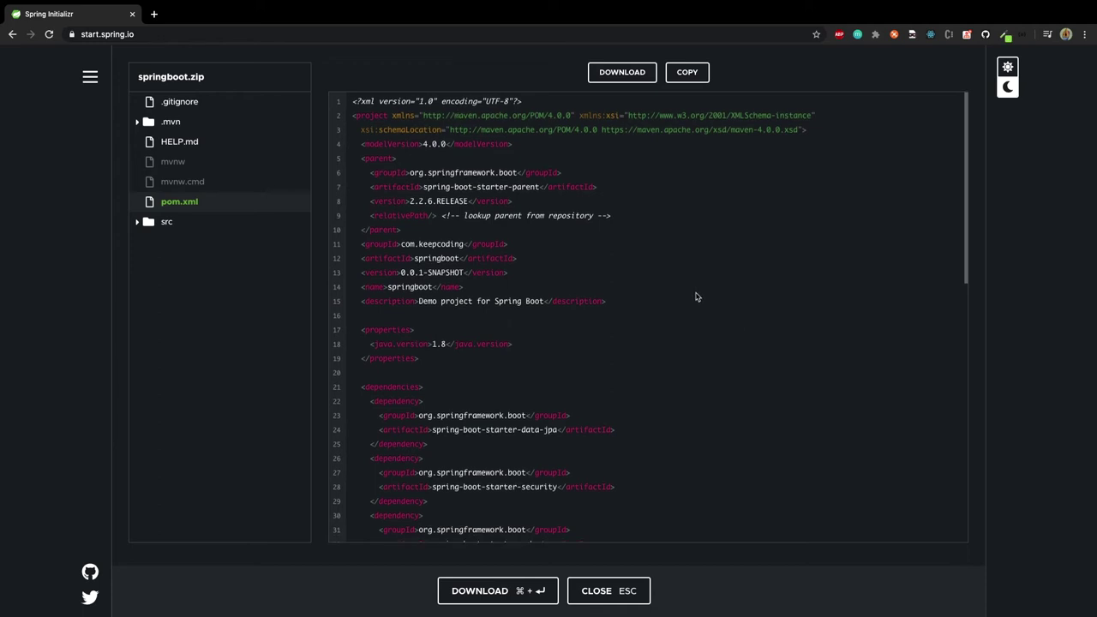
scroll(646, 253, down, 1)
scroll(664, 258, down, 5)
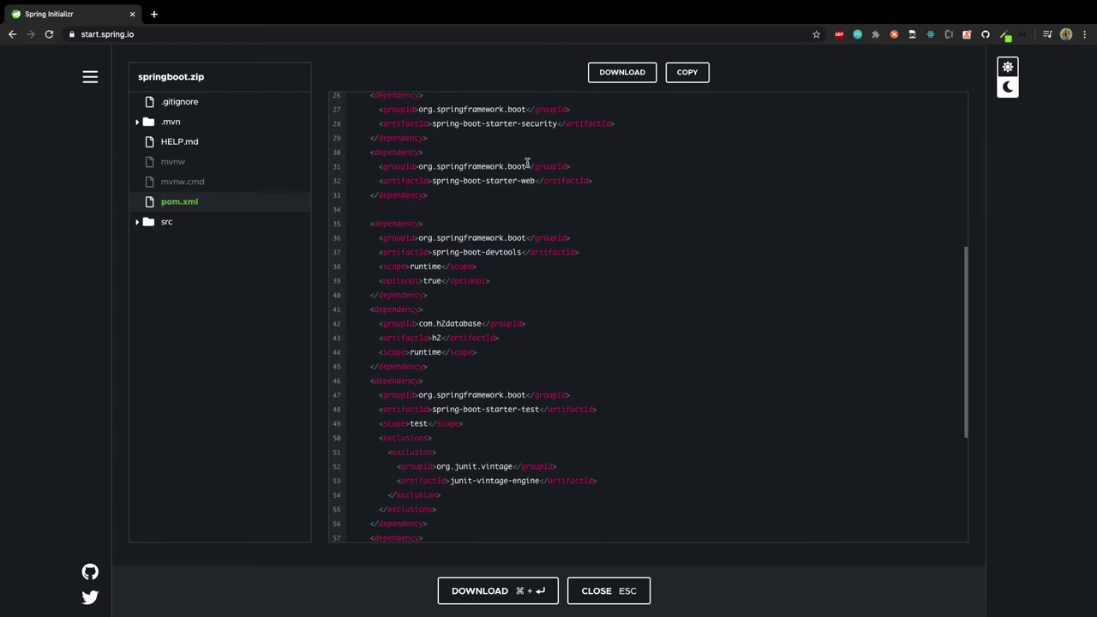
double_click(538, 123)
double_click(528, 181)
double_click(505, 253)
scroll(660, 238, down, 2)
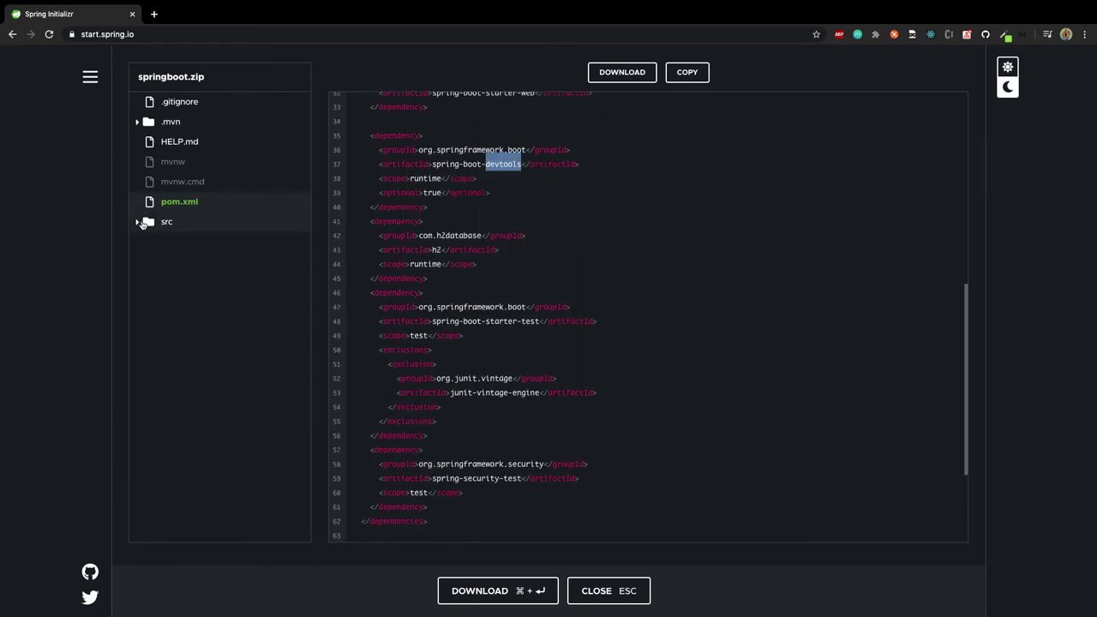
Inspect the src folder's structure in the project preview, including its main and test subfolders.
click(147, 221)
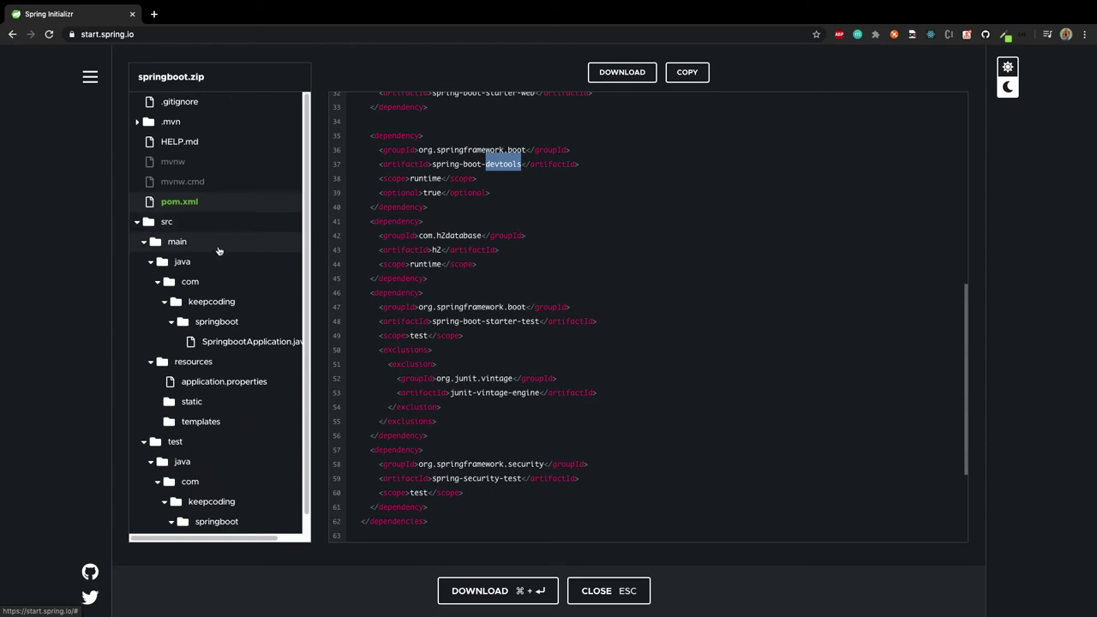
click(145, 243)
click(143, 261)
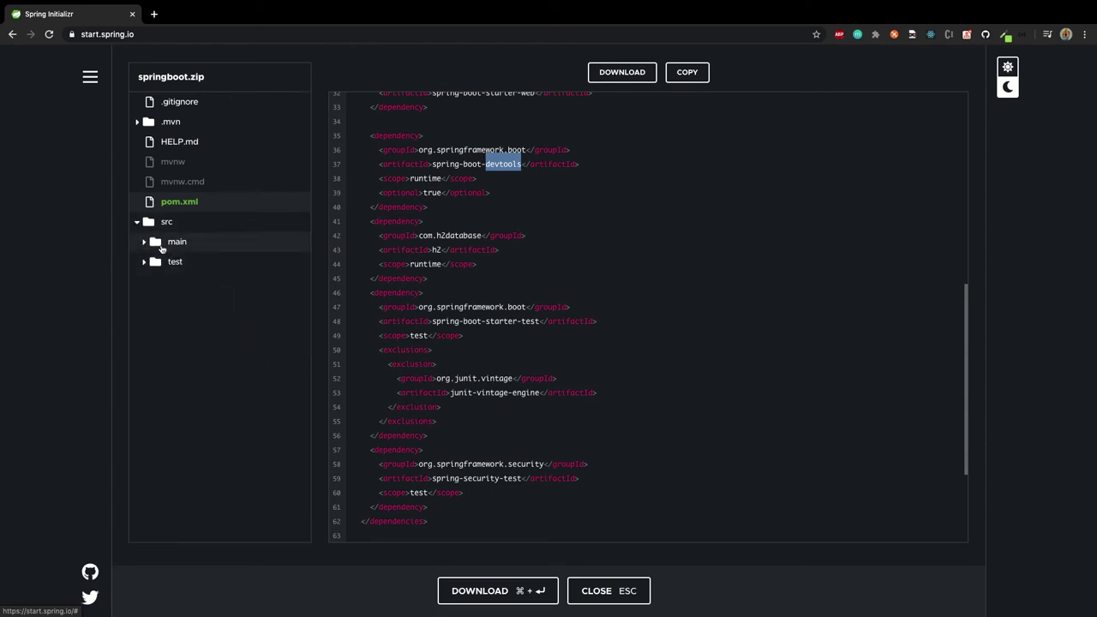
click(144, 242)
click(144, 243)
click(145, 262)
click(145, 262)
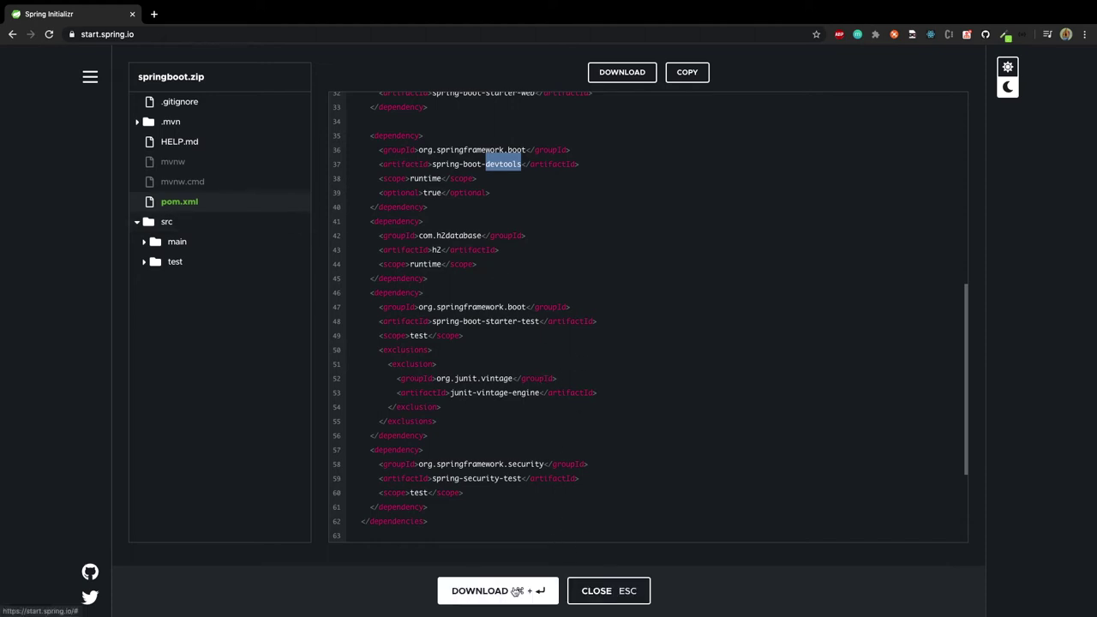
Close the project preview and generate the project for download as springboot.zip.
click(608, 598)
click(415, 591)
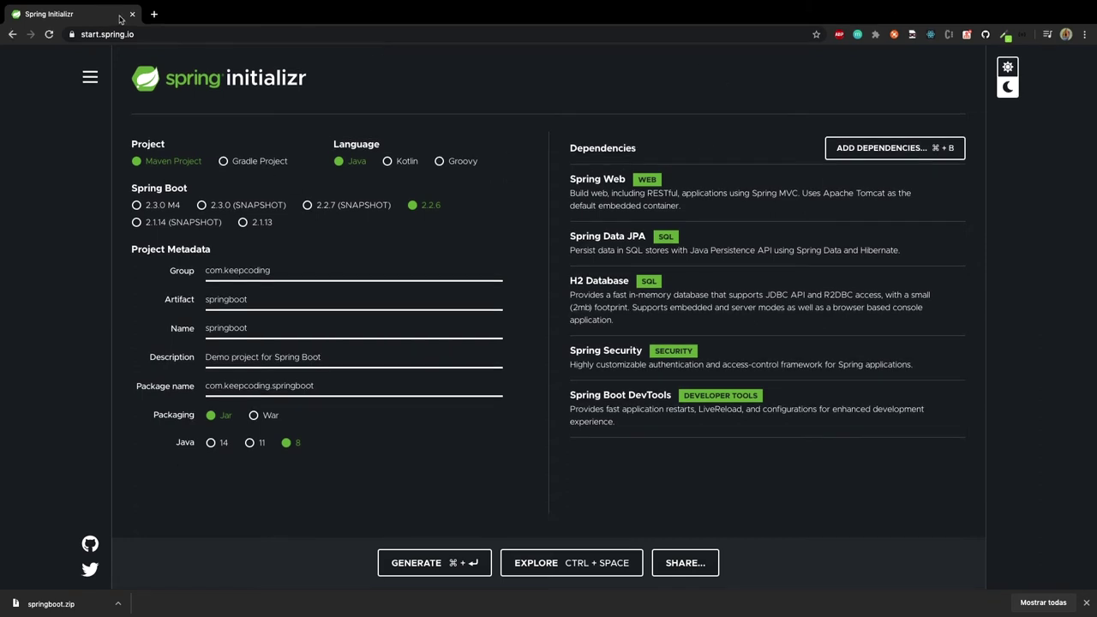
Switch to the Downloads folder in Finder, extract springboot.zip and check the contents of the springboot folder.
click(35, 23)
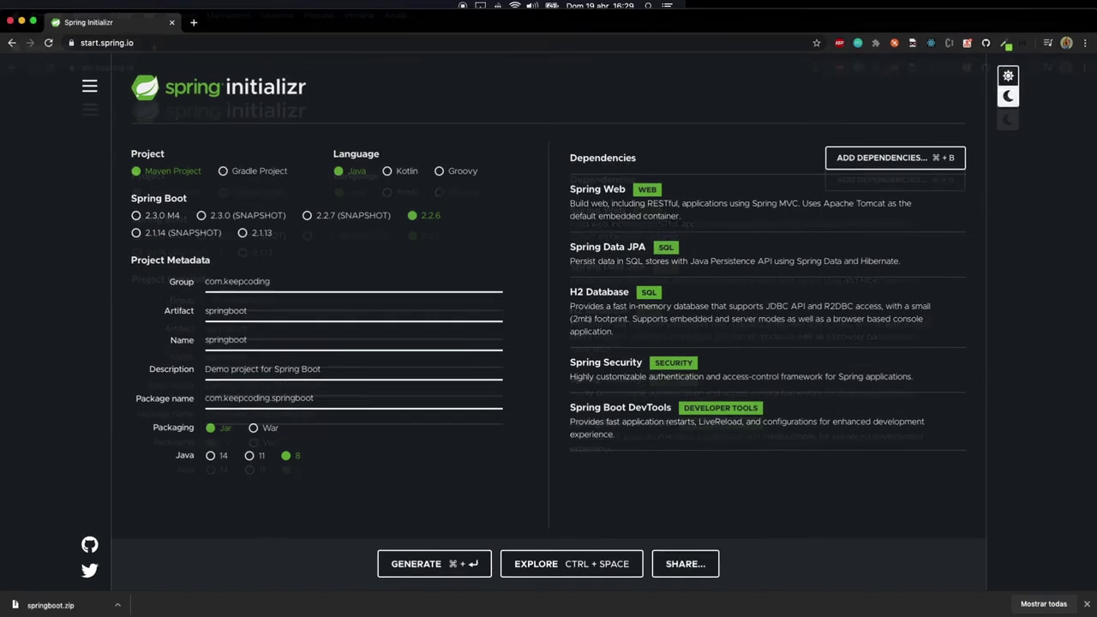
drag(664, 183, 370, 162)
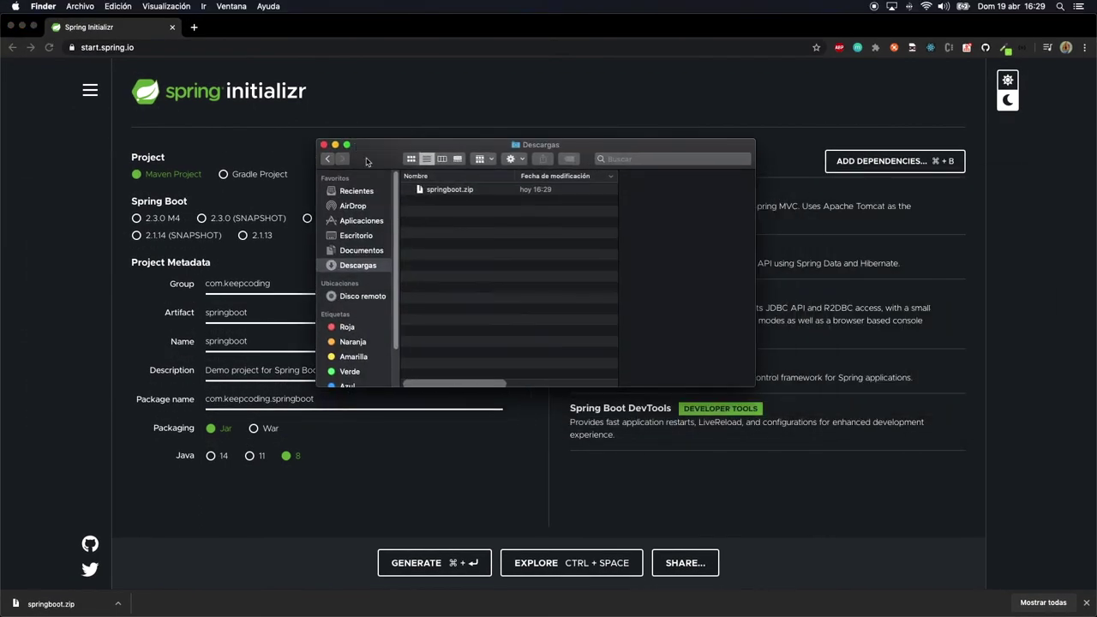
click(458, 195)
double_click(459, 195)
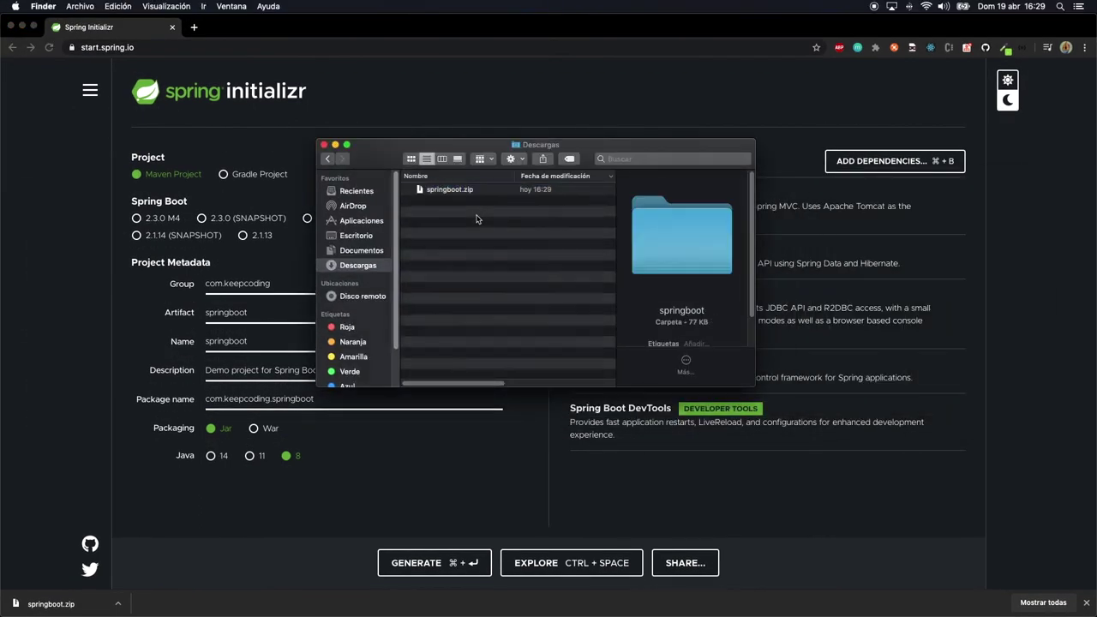
click(408, 200)
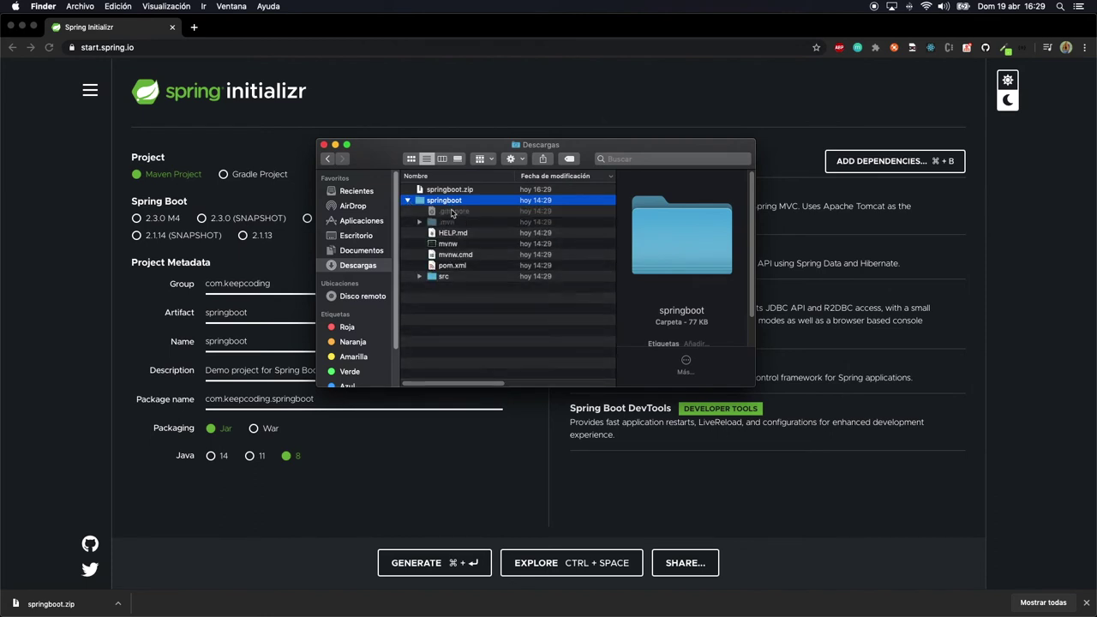
click(408, 200)
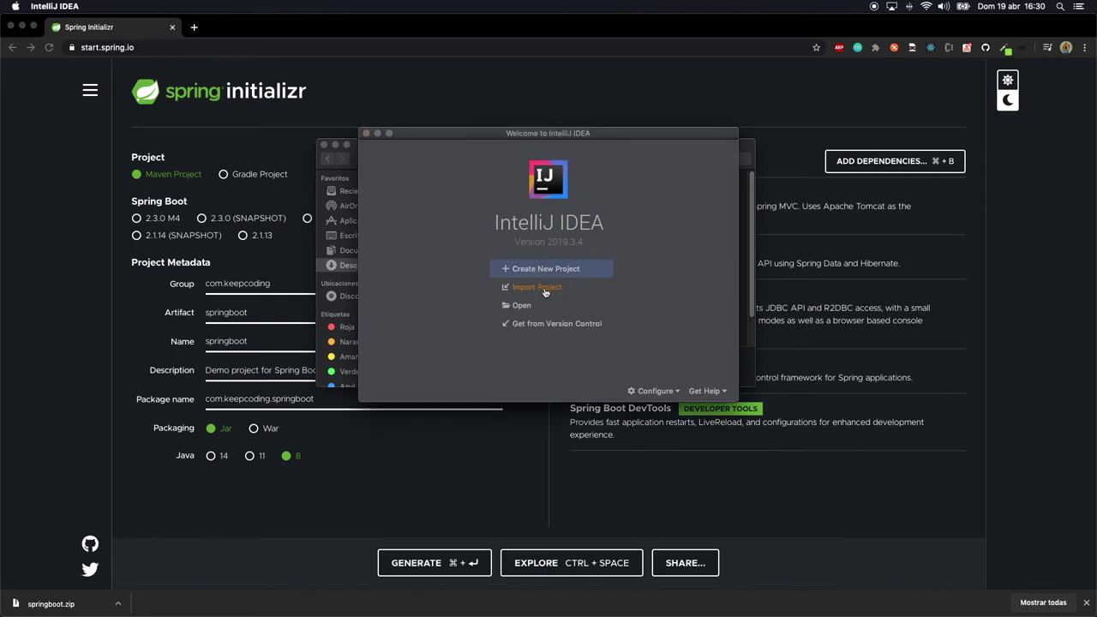
Import the springboot folder from Downloads into IntelliJ IDEA as a Maven project from an external model.
click(537, 292)
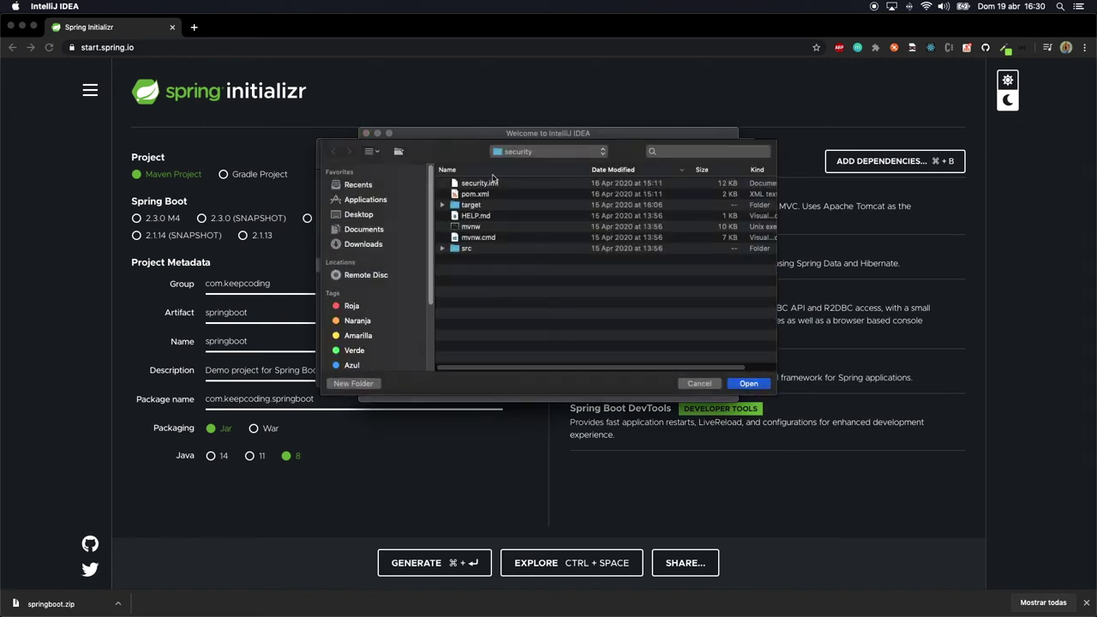
click(367, 245)
click(474, 195)
click(751, 382)
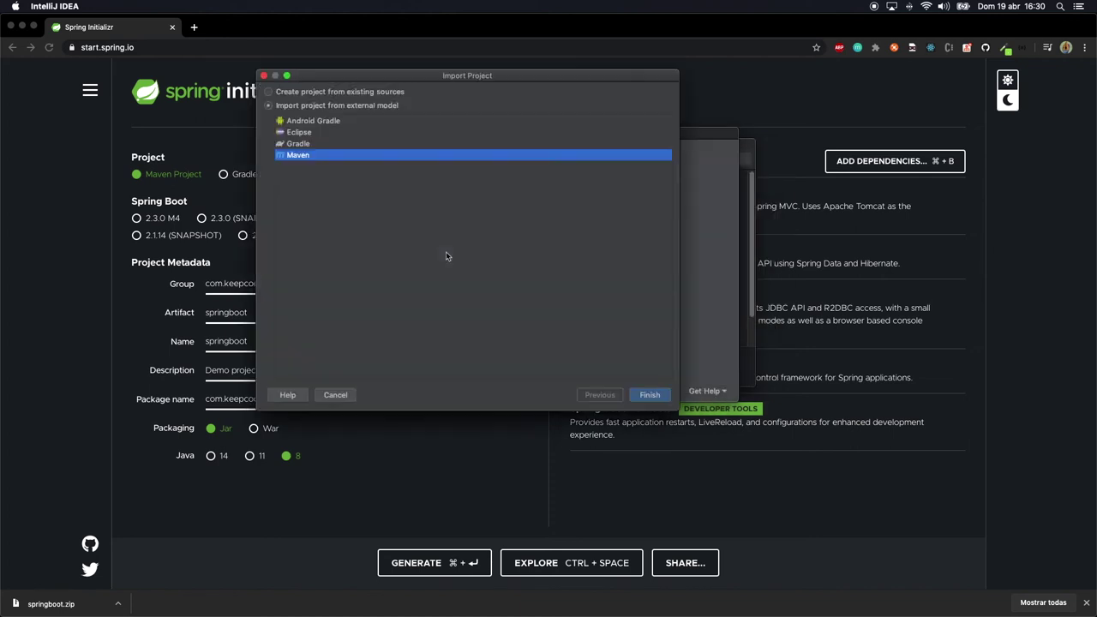
click(298, 144)
click(299, 156)
click(649, 395)
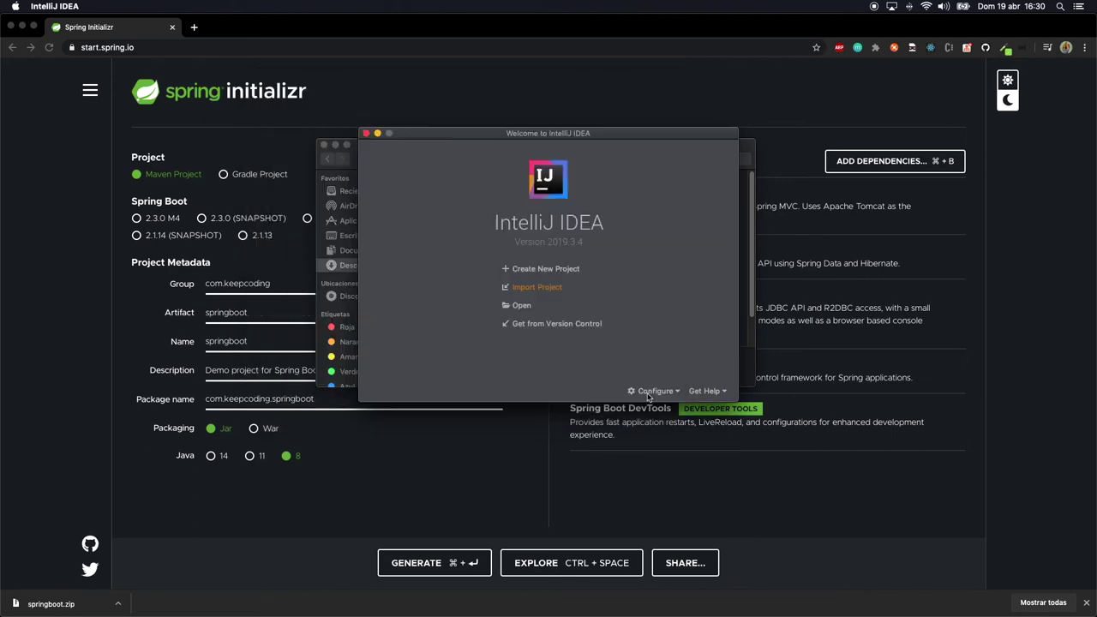